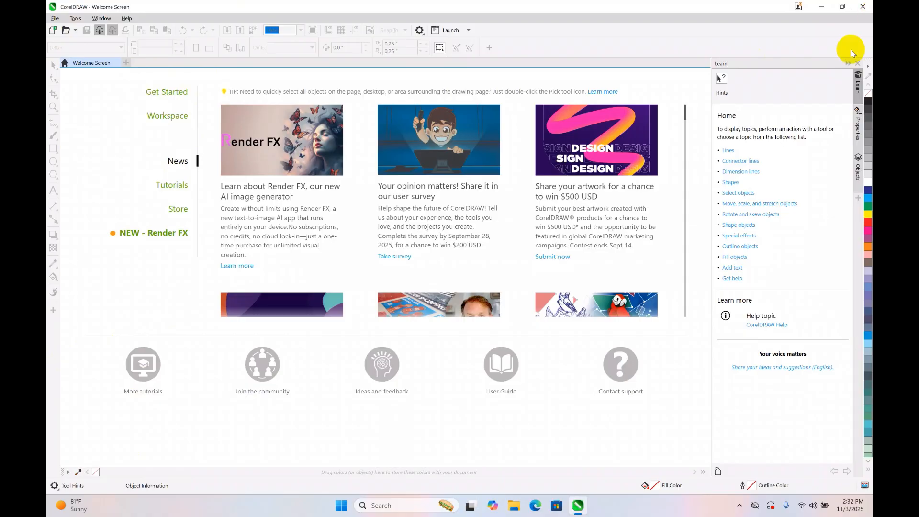
# - Close the Learn docker and view the Get Started and Workspace pages of the Welcome Screen
pyautogui.click(857, 64)
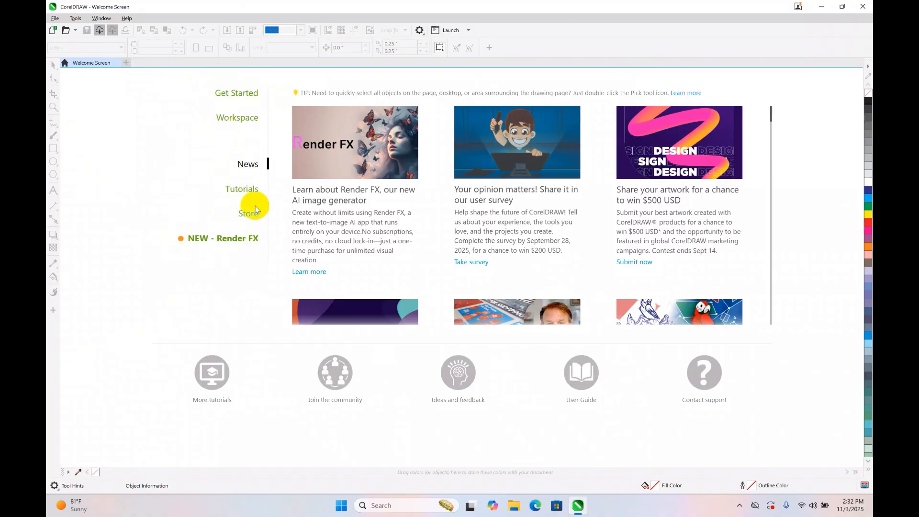
pyautogui.click(238, 99)
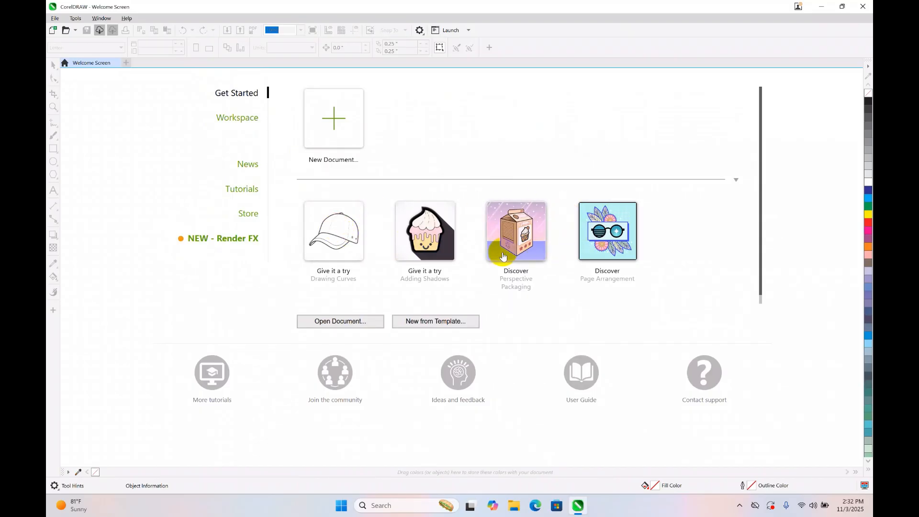
pyautogui.click(237, 122)
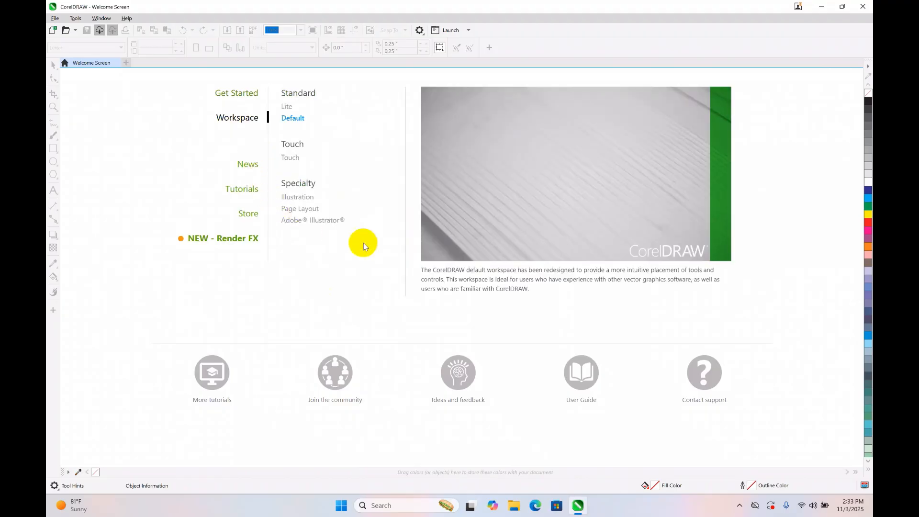
# - Create a new blank document with the default settings
pyautogui.click(53, 32)
pyautogui.click(618, 393)
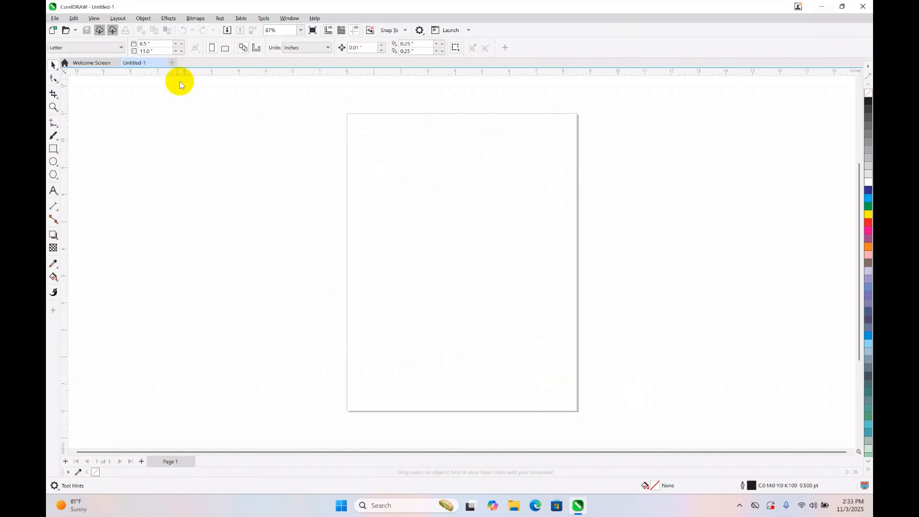
# - Try the Lite workspace from the Welcome Screen and switch back to the Default workspace
pyautogui.click(85, 64)
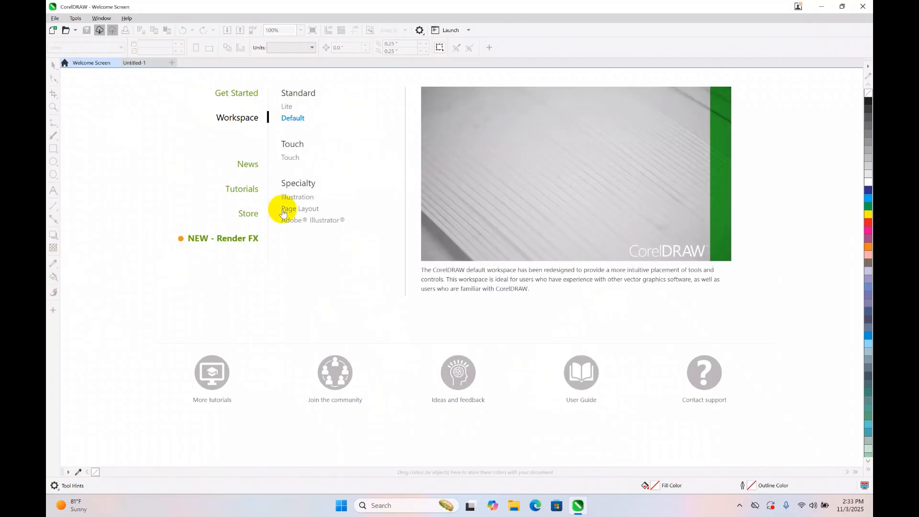
pyautogui.click(288, 106)
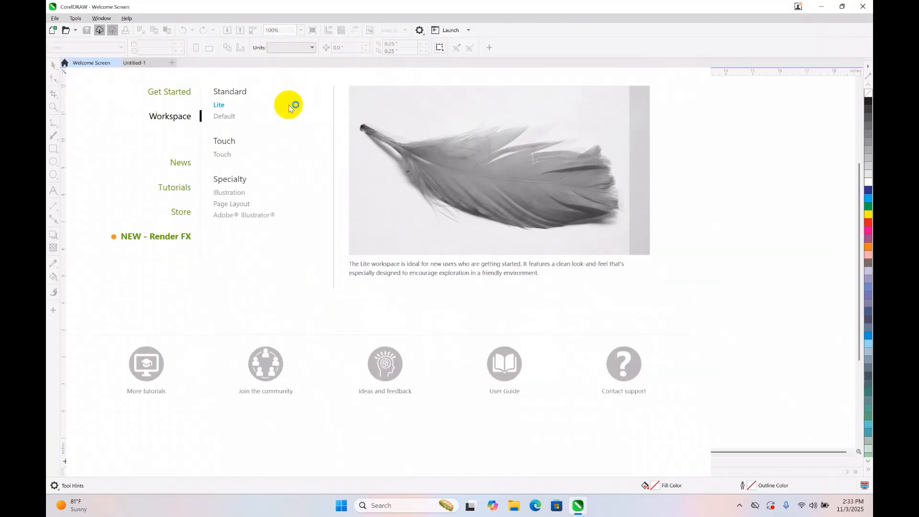
pyautogui.click(219, 117)
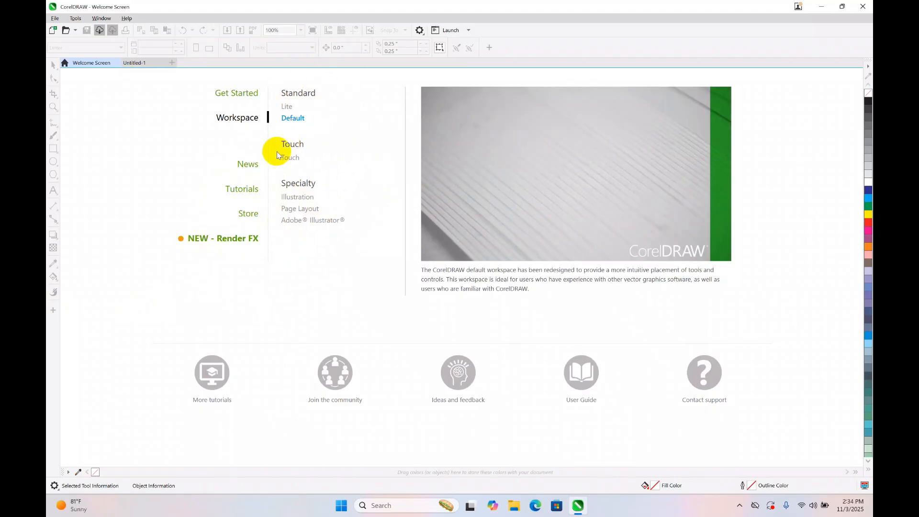
# - Browse the News, Tutorials, Store and Render FX pages of the Welcome Screen
pyautogui.click(245, 165)
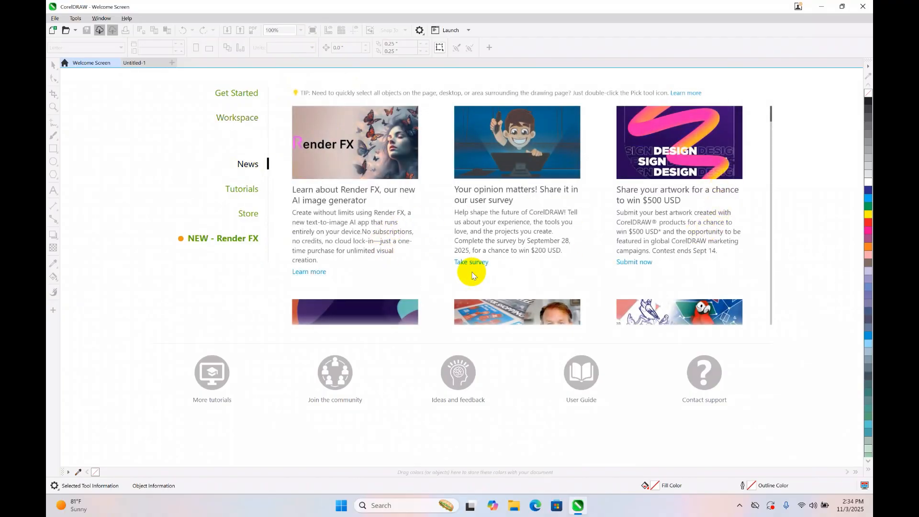
pyautogui.scroll(-2, 553, 263)
pyautogui.scroll(-4, 553, 263)
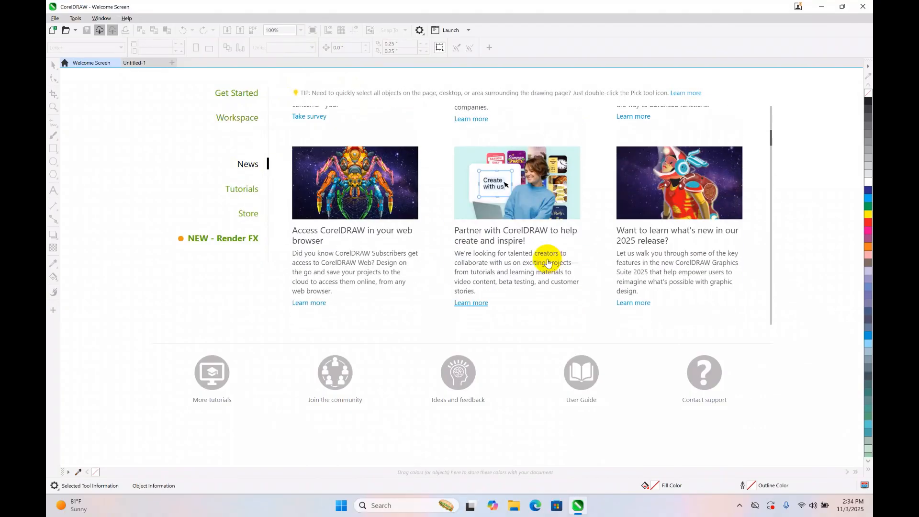
pyautogui.click(248, 191)
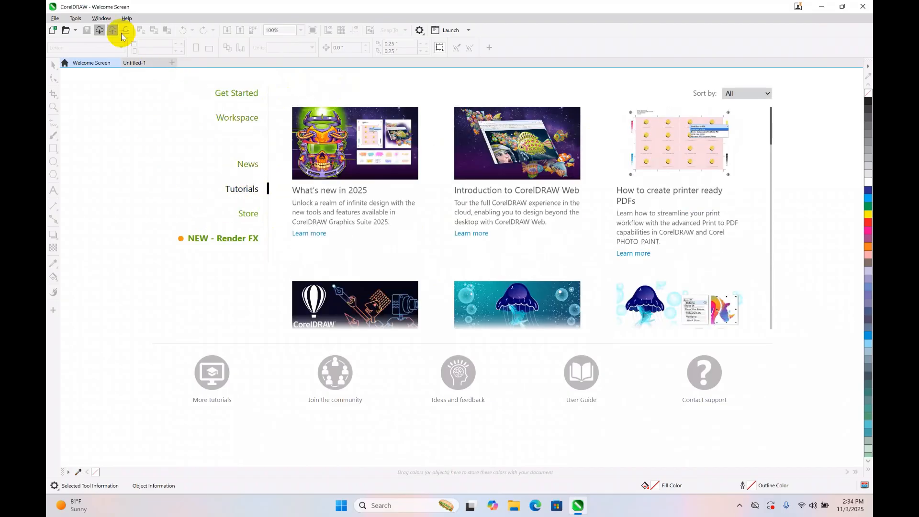
pyautogui.scroll(-3, 479, 171)
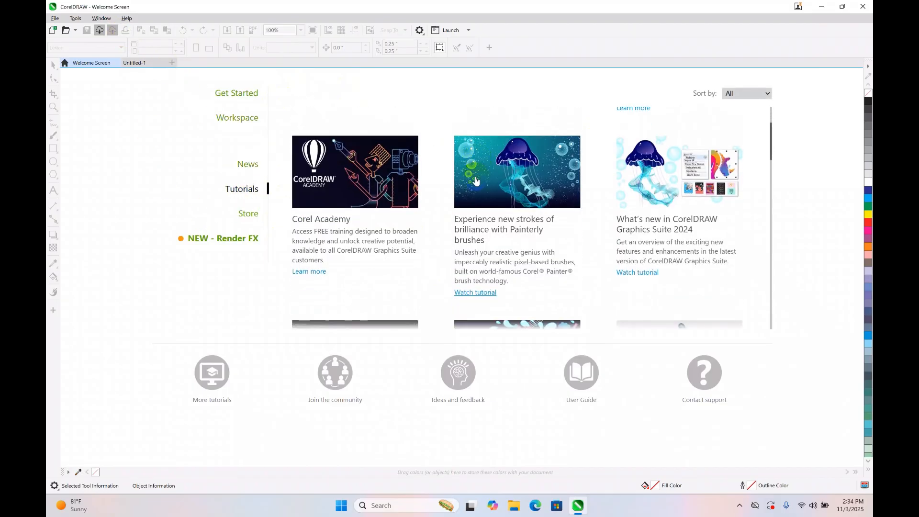
pyautogui.scroll(3, 456, 281)
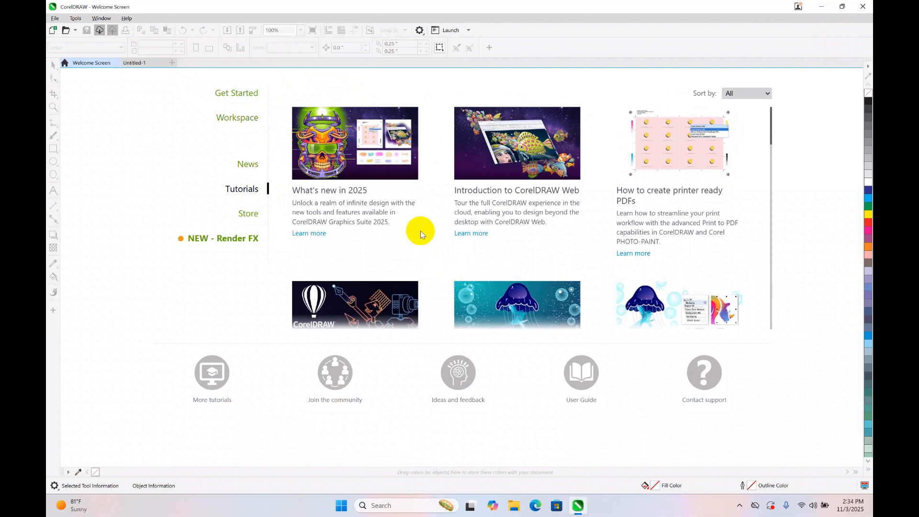
pyautogui.scroll(-1, 422, 234)
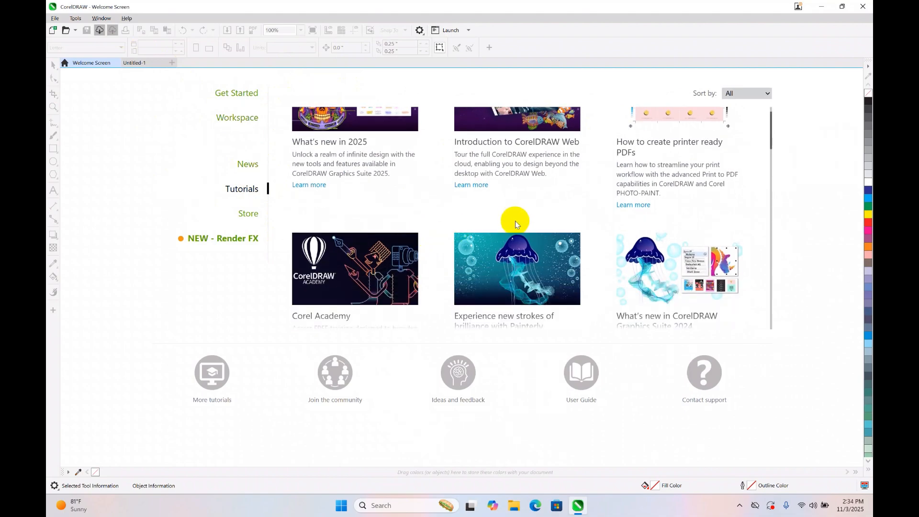
pyautogui.scroll(-2, 516, 217)
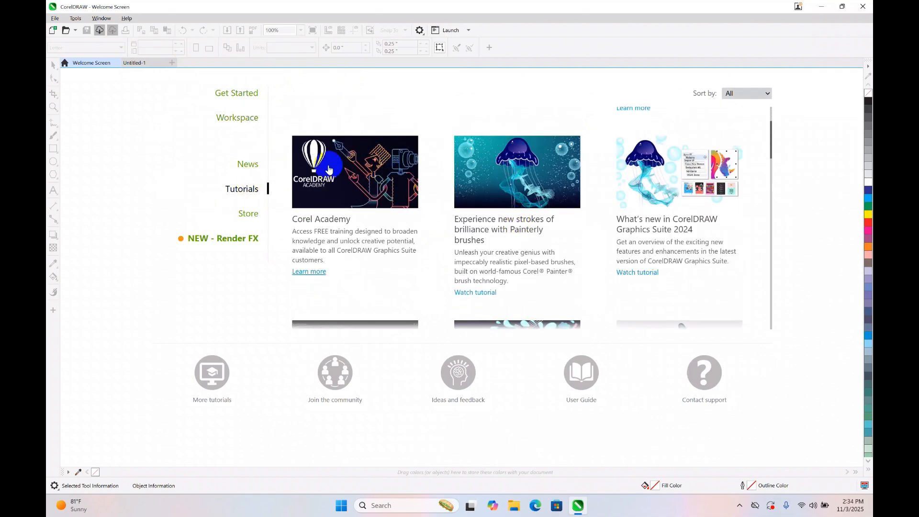
pyautogui.click(257, 214)
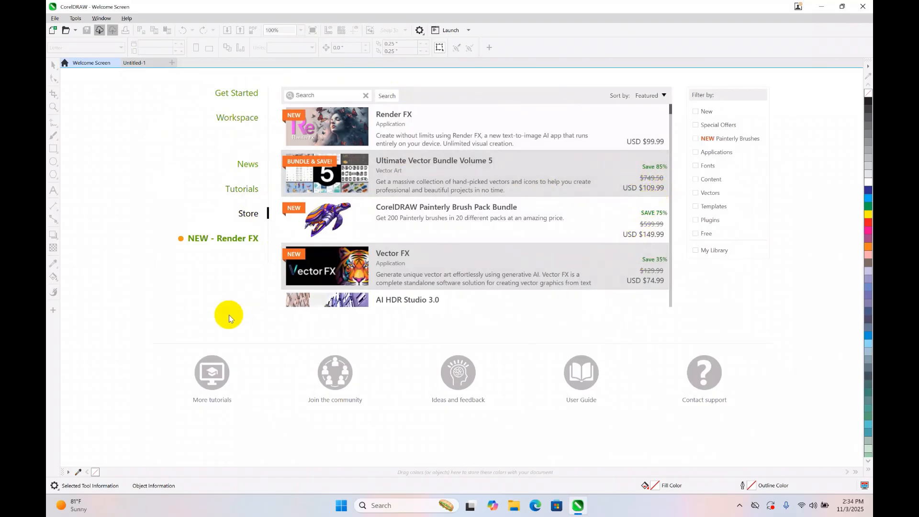
pyautogui.click(232, 238)
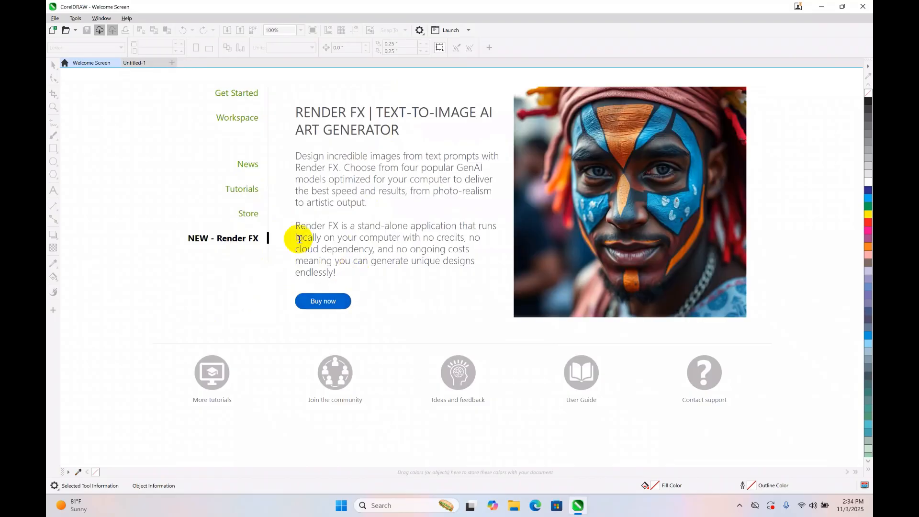
# - Start a new document from the Get Started page and name it First Program
pyautogui.click(234, 97)
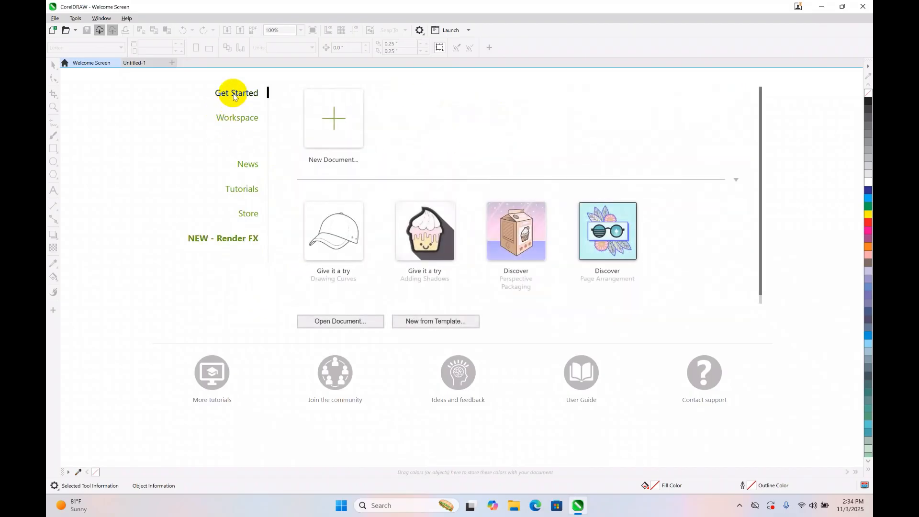
pyautogui.click(343, 128)
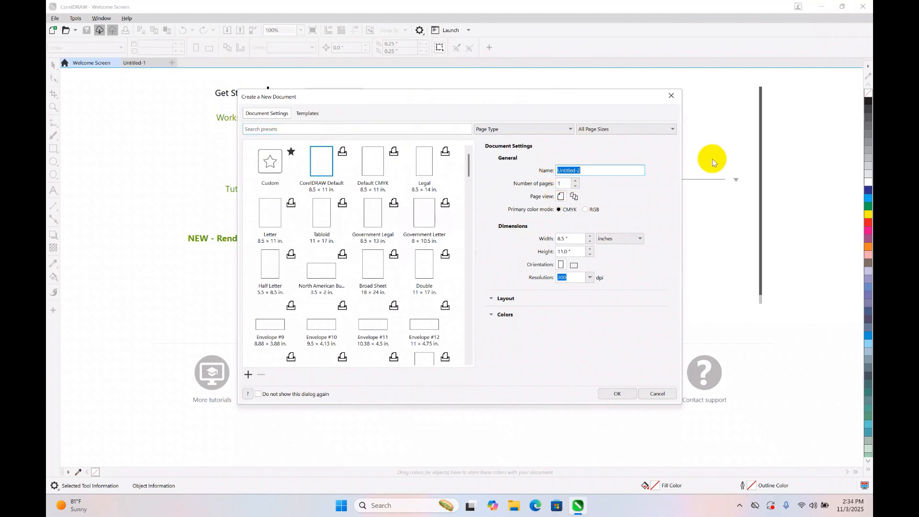
pyautogui.press('capslock')
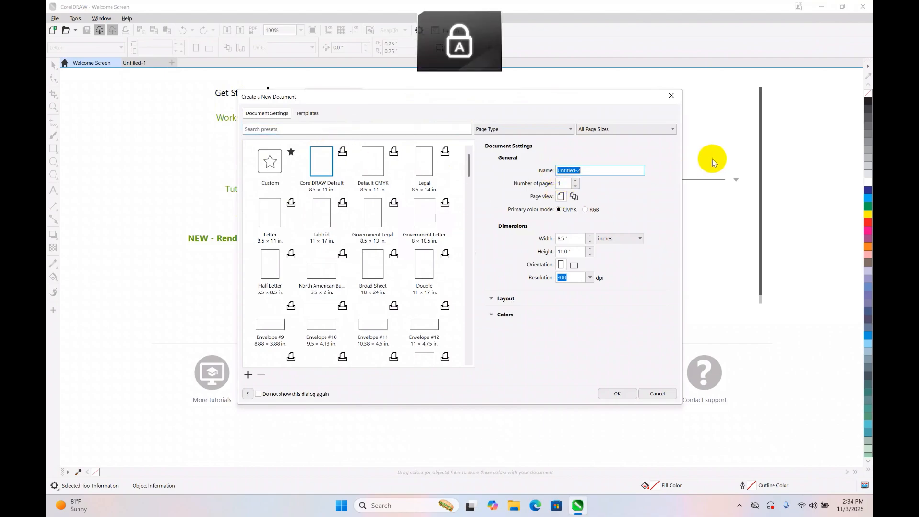
pyautogui.write('F')
pyautogui.press('capslock')
pyautogui.write('irst')
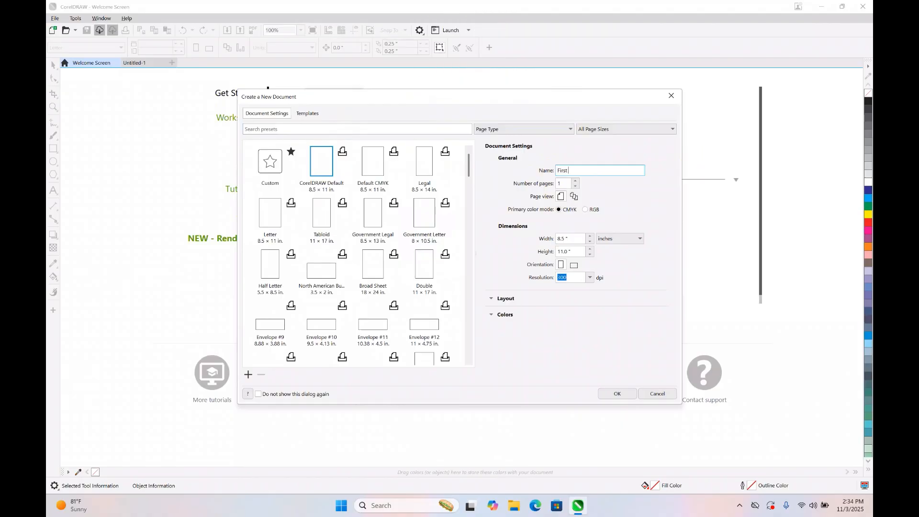
pyautogui.press('capslock')
pyautogui.write('P')
pyautogui.press('capslock')
pyautogui.write('rogram')
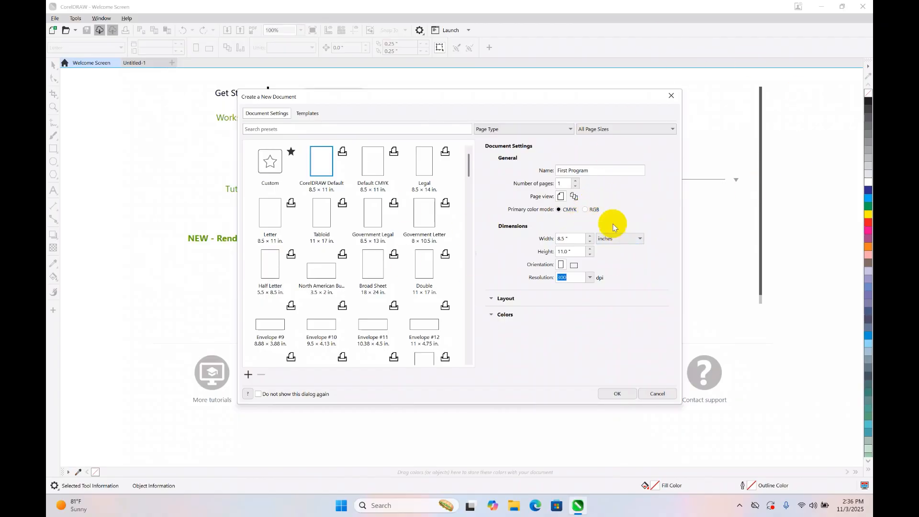
# - Try RGB as the primary color mode and set it back to CMYK
pyautogui.click(588, 212)
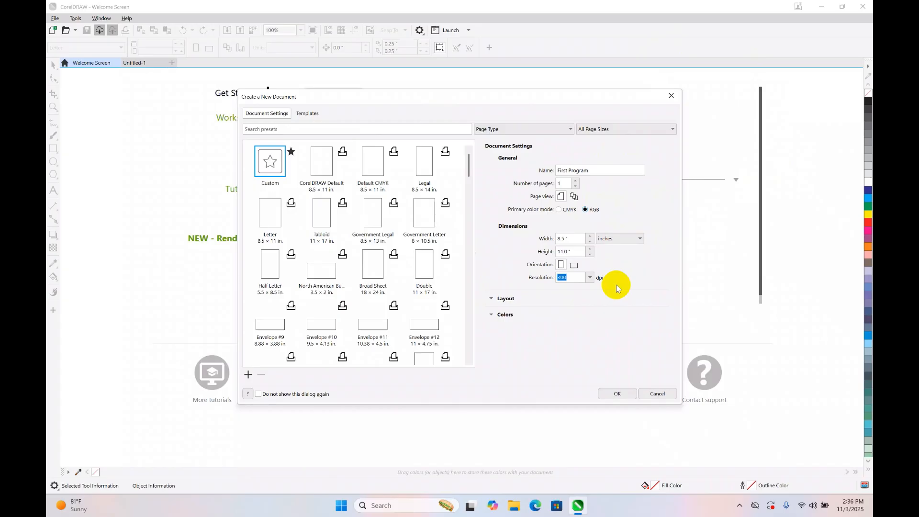
pyautogui.click(558, 210)
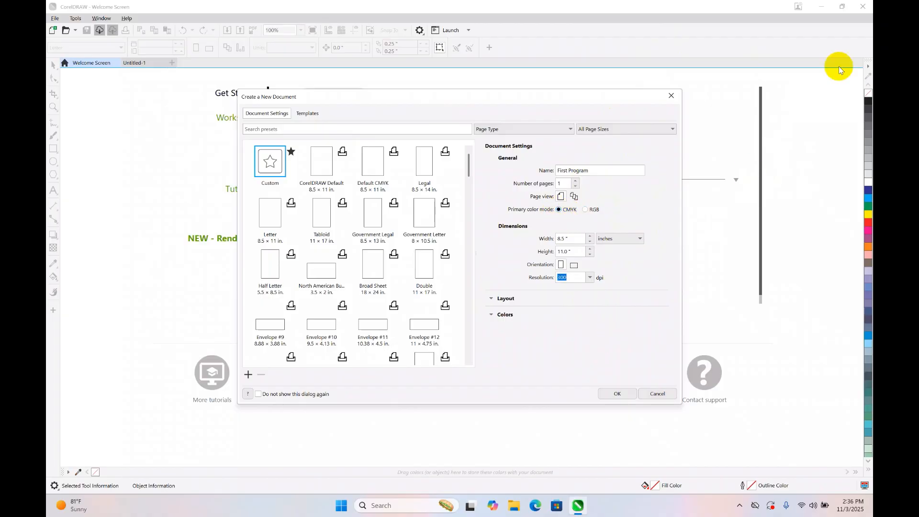
# - Switch to Microsoft Edge and open google.com
pyautogui.click(823, 8)
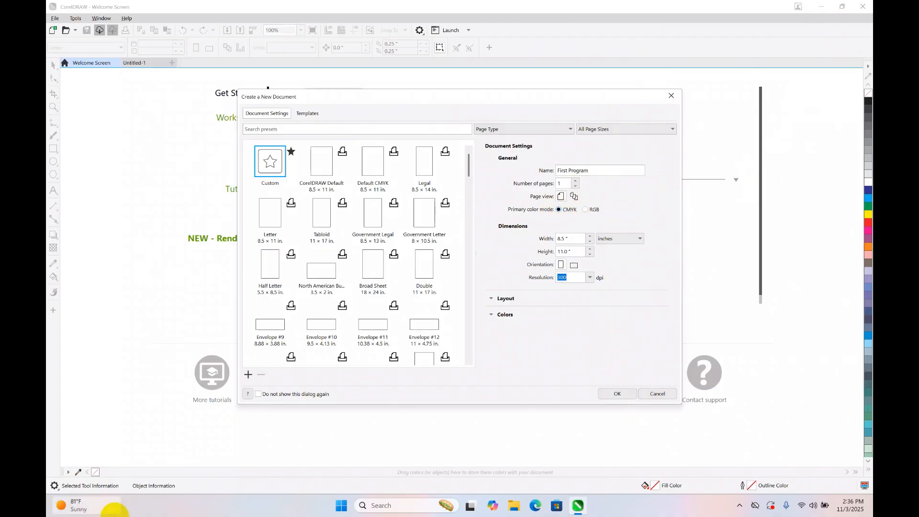
pyautogui.click(537, 506)
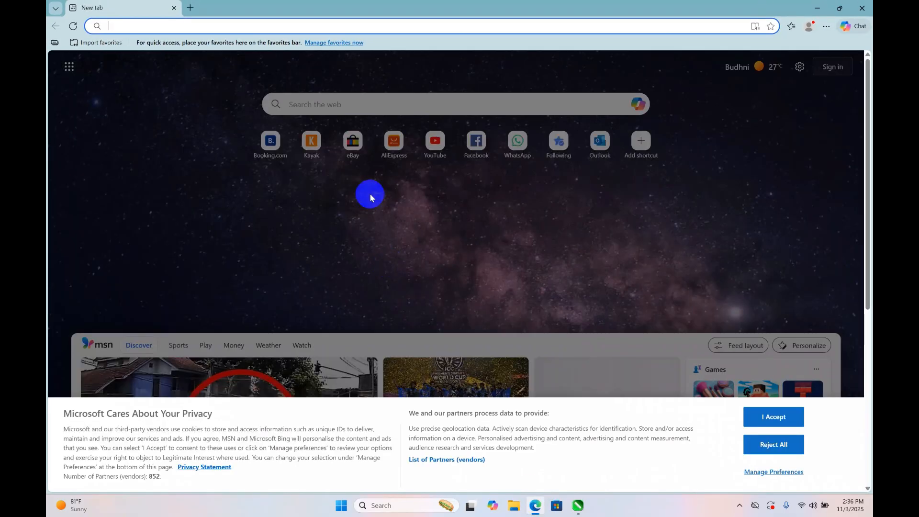
pyautogui.click(243, 28)
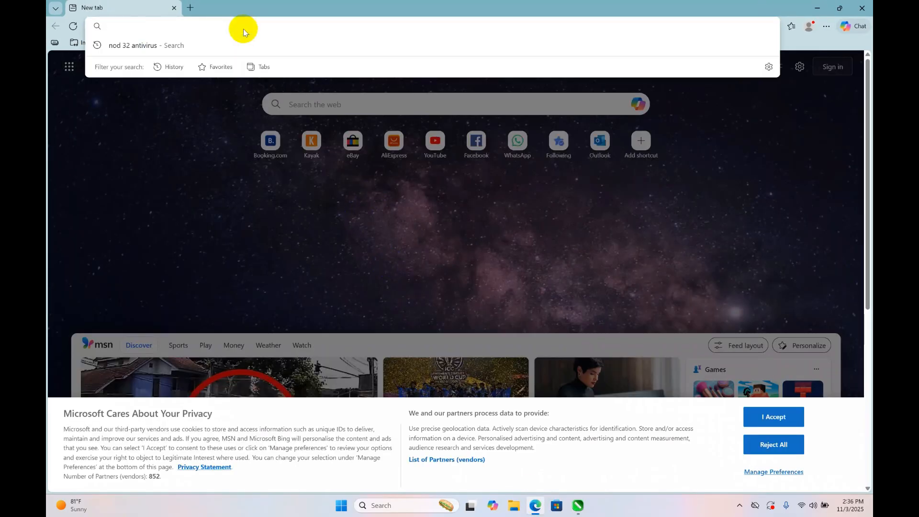
pyautogui.write('google.com')
pyautogui.press('Return')
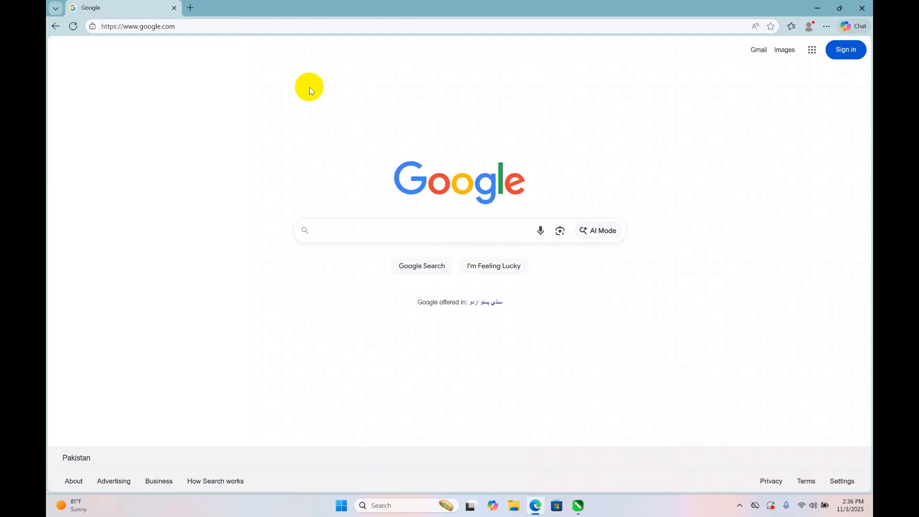
# - Search Google for cmyk and look through the image results and the general results
pyautogui.write('cmyk')
pyautogui.press('Return')
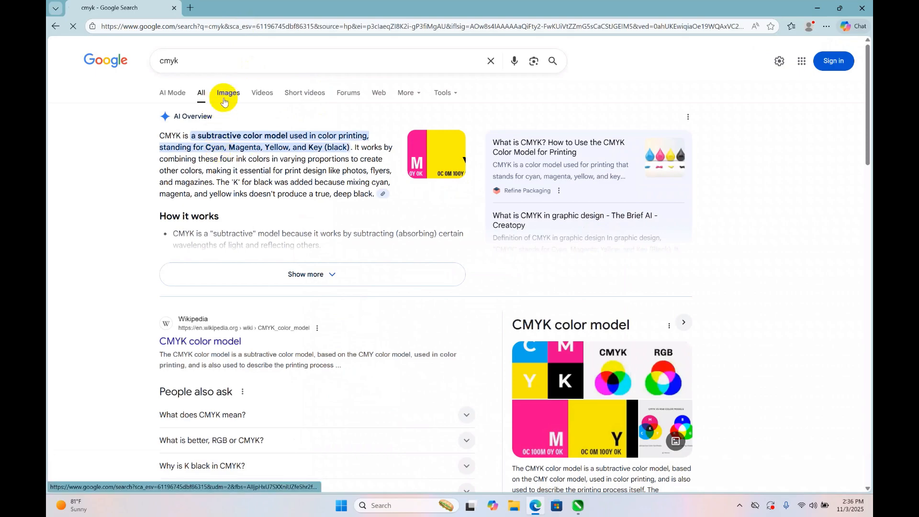
pyautogui.click(223, 94)
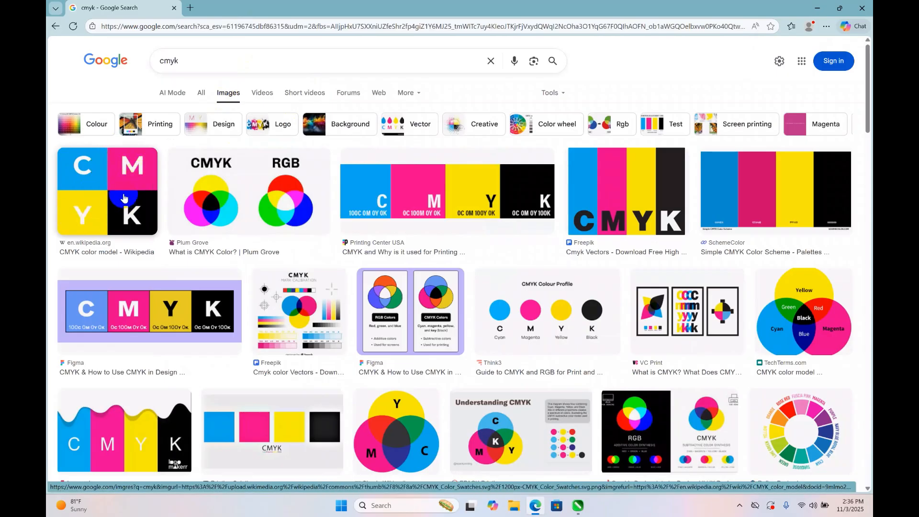
pyautogui.click(199, 99)
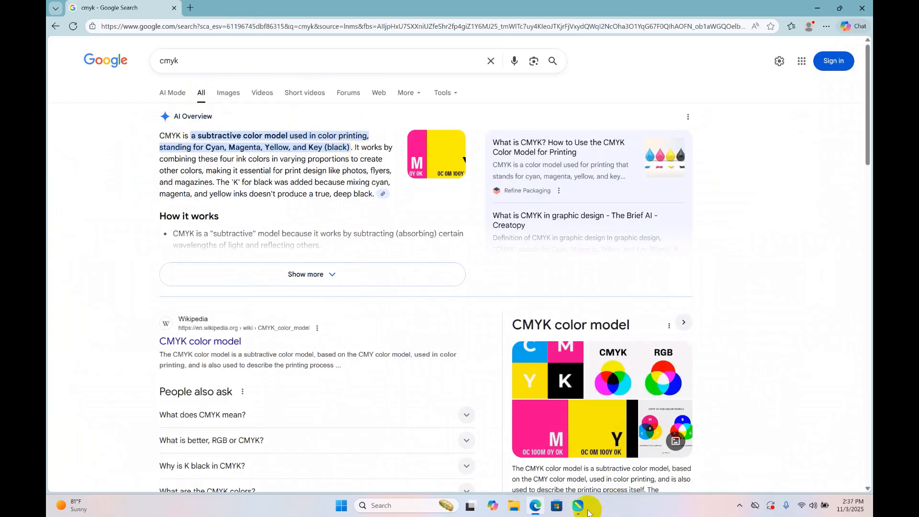
# - Switch back to CorelDRAW, set the new document's resolution to 600 dpi and create it
pyautogui.click(578, 506)
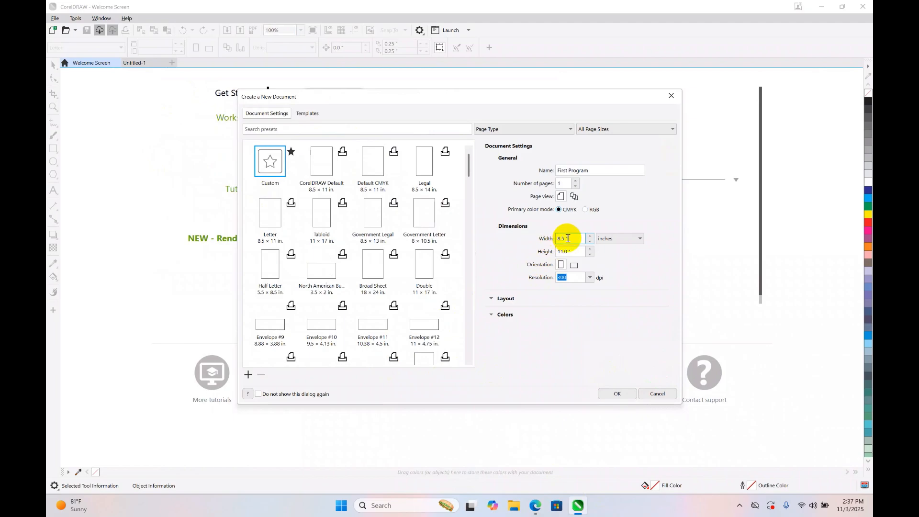
pyautogui.click(615, 241)
pyautogui.click(609, 240)
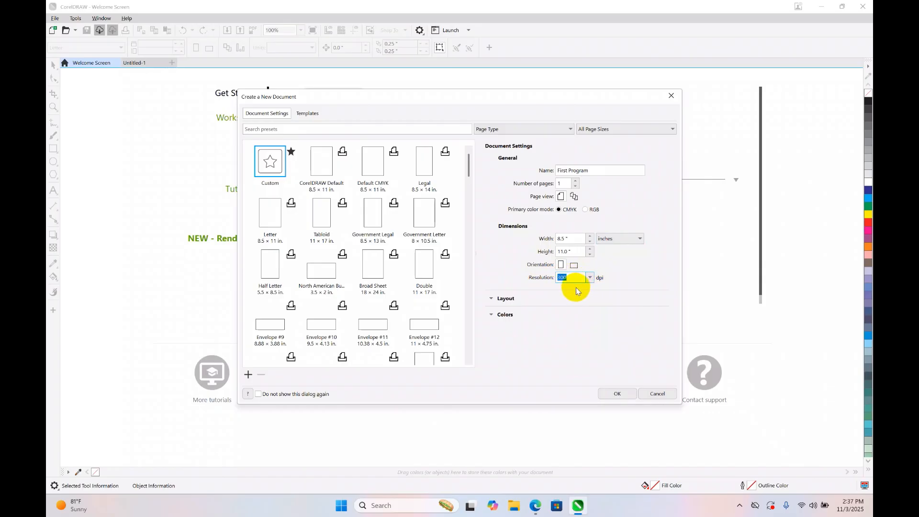
pyautogui.write('6')
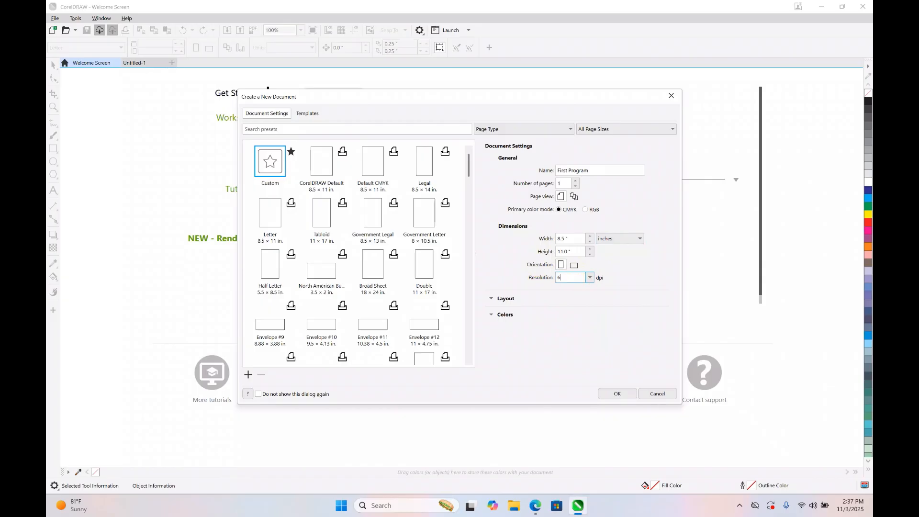
pyautogui.write('00')
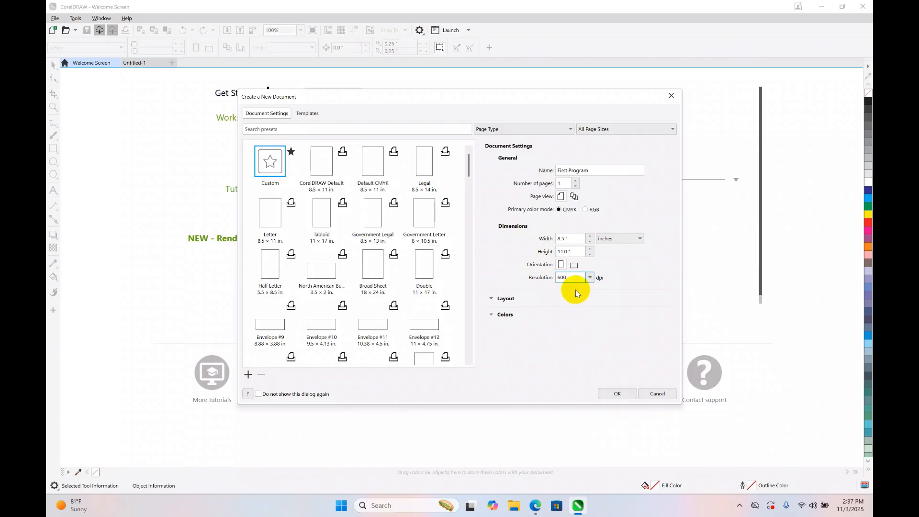
pyautogui.press('Up')
pyautogui.click(614, 393)
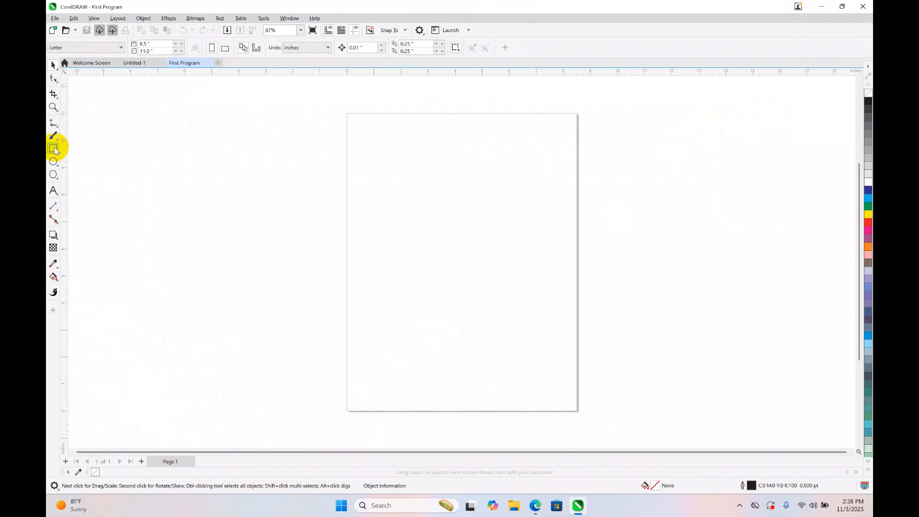
# - Draw a rectangle about 4.2 by 5.0 inches on the page and try an outline width of None before setting it to 2.0 pt
pyautogui.click(53, 149)
pyautogui.moveTo(402, 168); pyautogui.dragTo(515, 304)
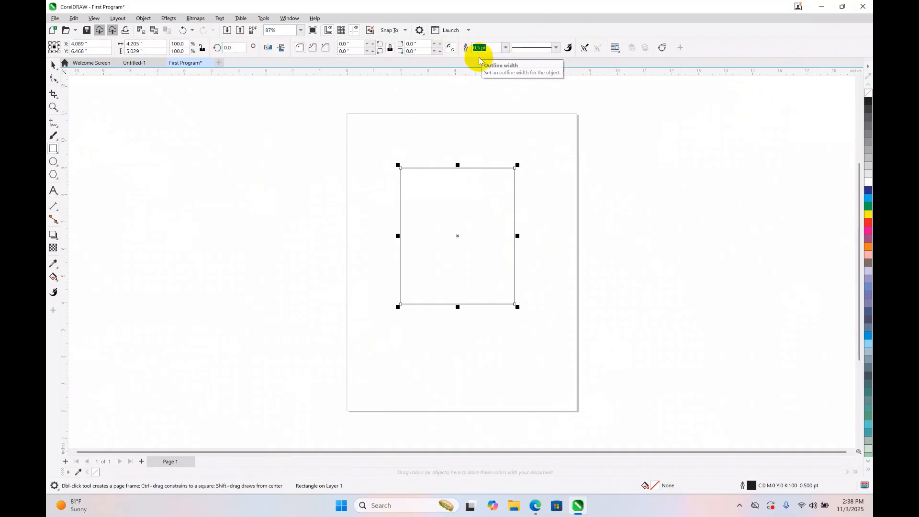
pyautogui.click(506, 48)
pyautogui.click(479, 57)
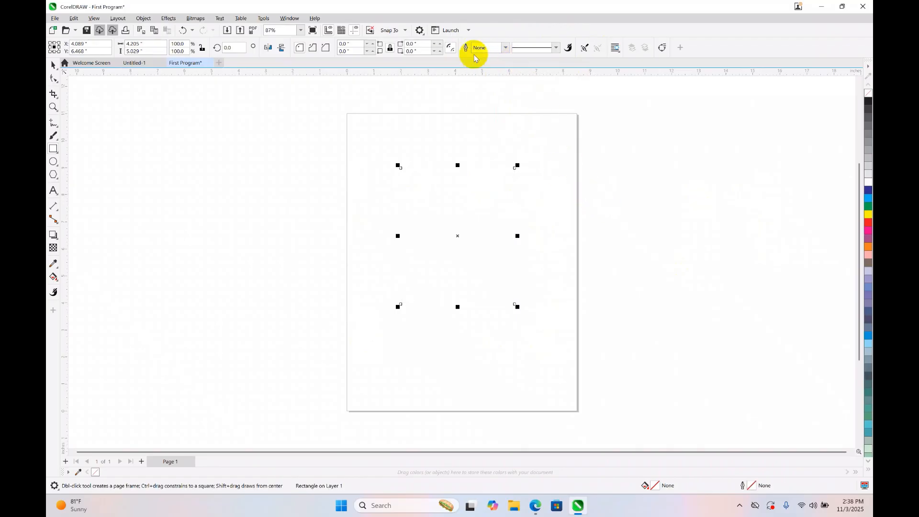
pyautogui.click(506, 49)
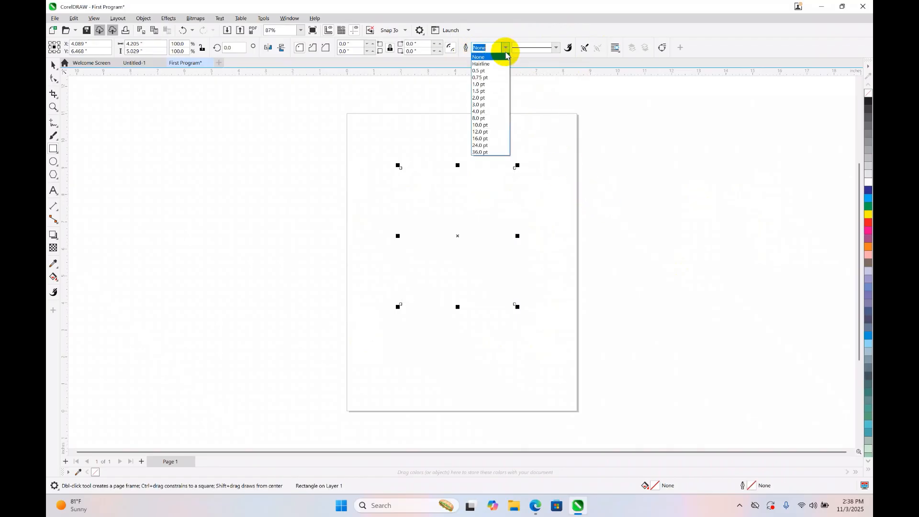
pyautogui.click(497, 99)
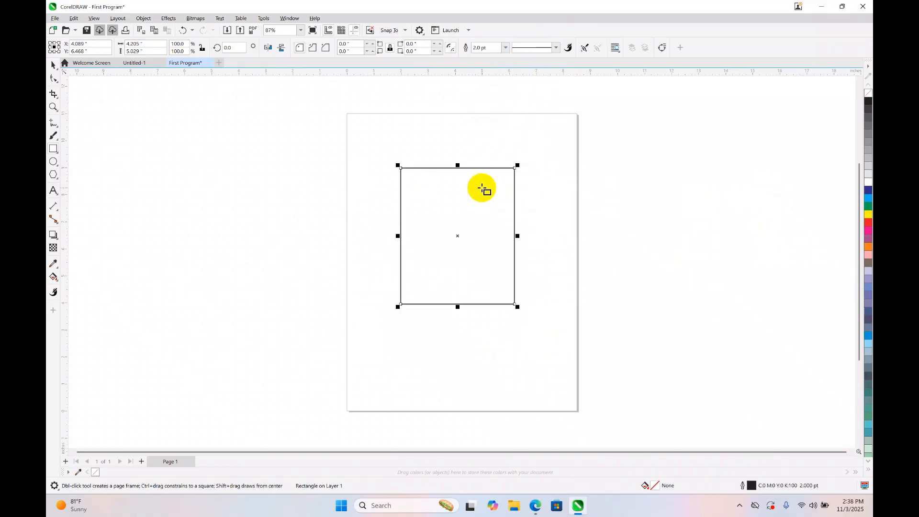
# - Try two different dashed line styles on the rectangle's outline and set it back to the solid line
pyautogui.click(556, 47)
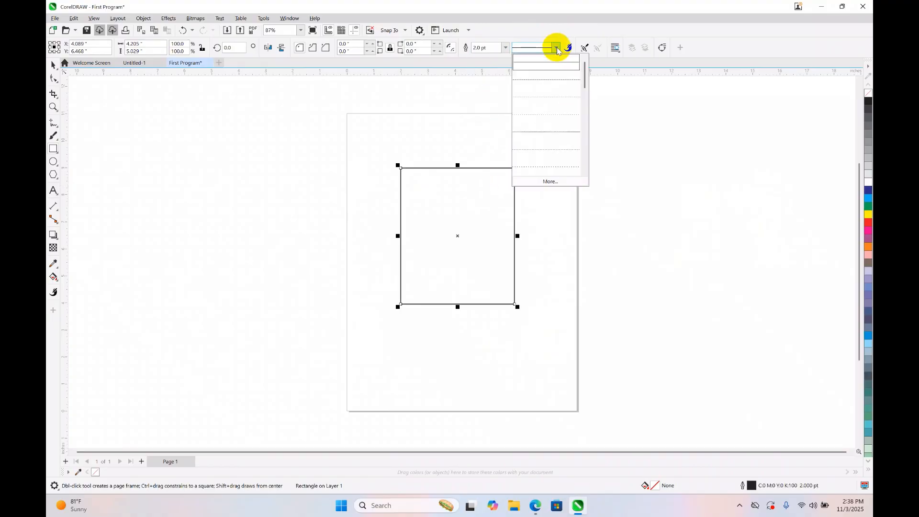
pyautogui.click(558, 146)
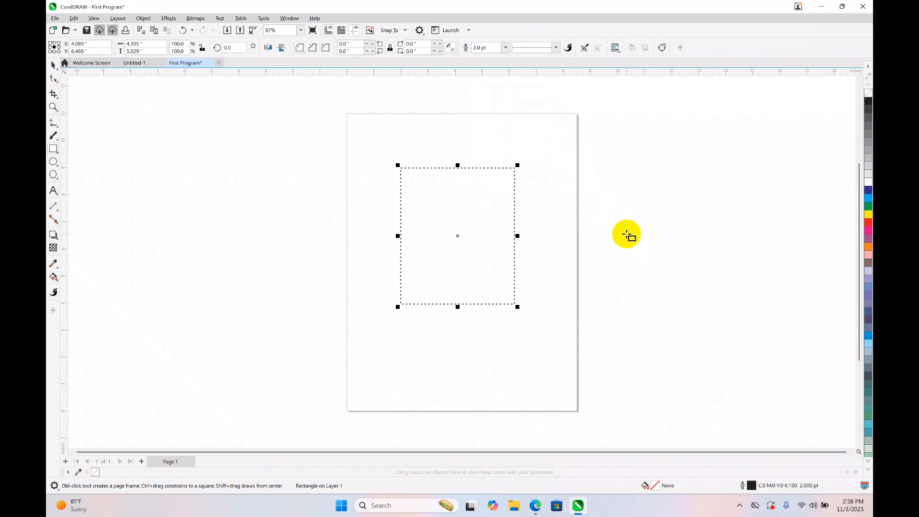
pyautogui.click(531, 48)
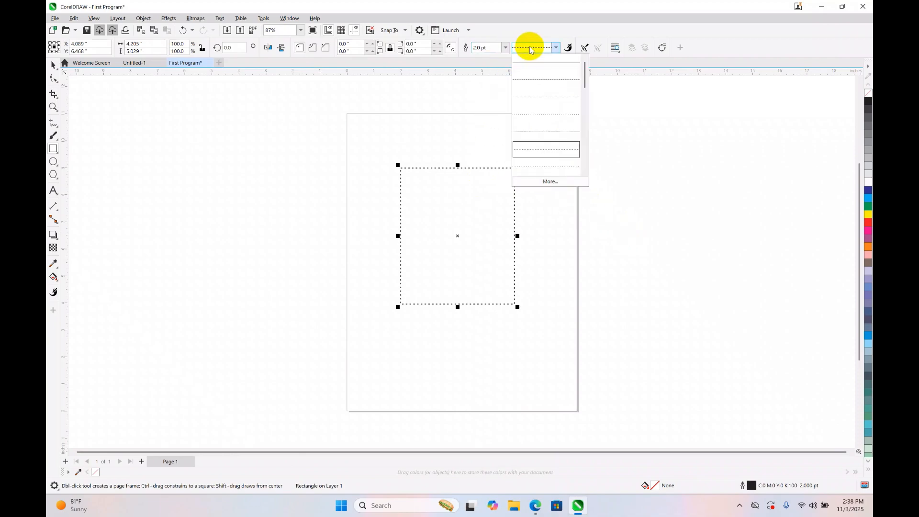
pyautogui.click(550, 80)
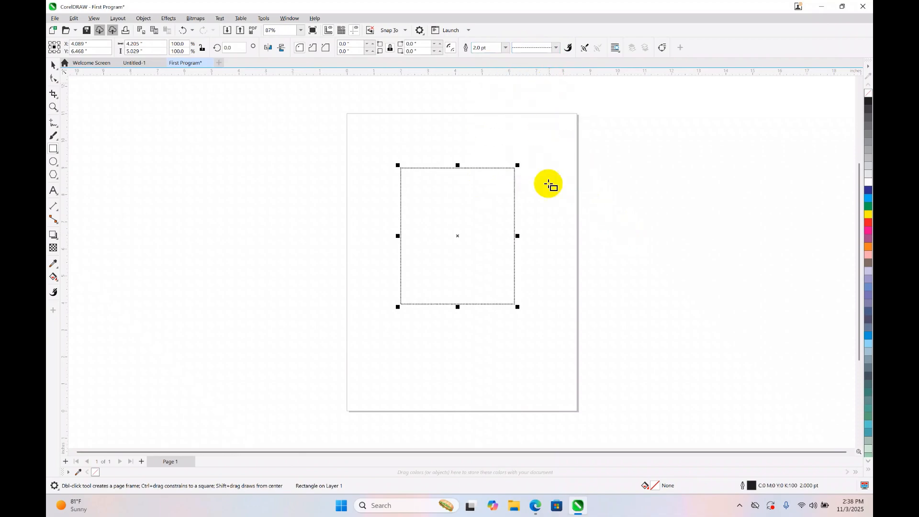
pyautogui.click(553, 48)
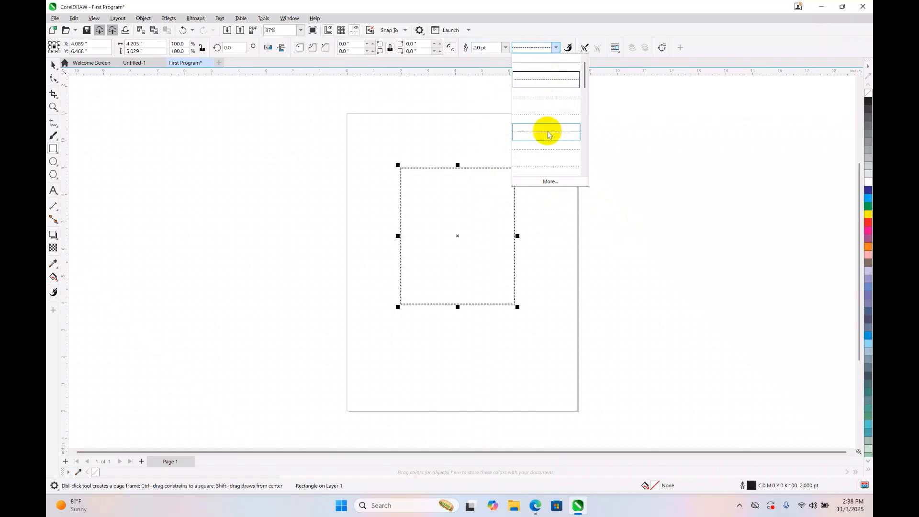
pyautogui.click(550, 62)
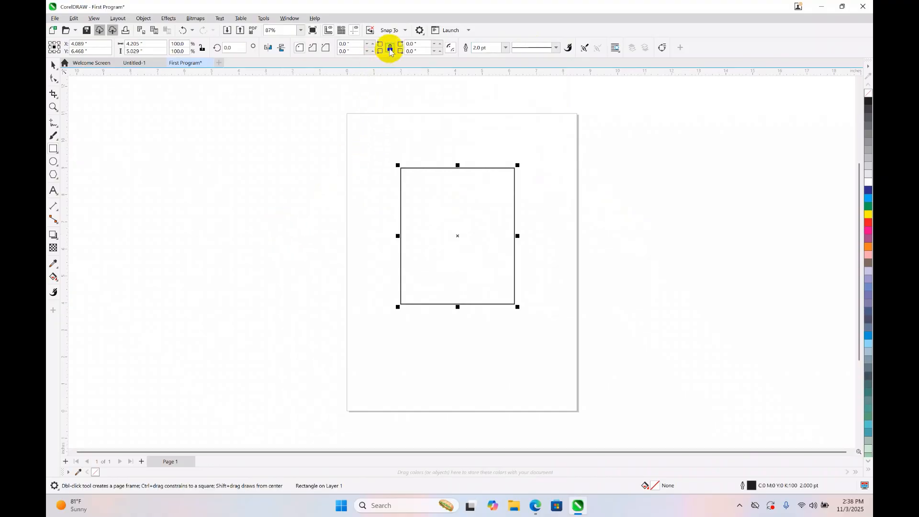
# - Try rounding all four corners of the rectangle with a 1-inch radius and undo the rounding
pyautogui.click(351, 44)
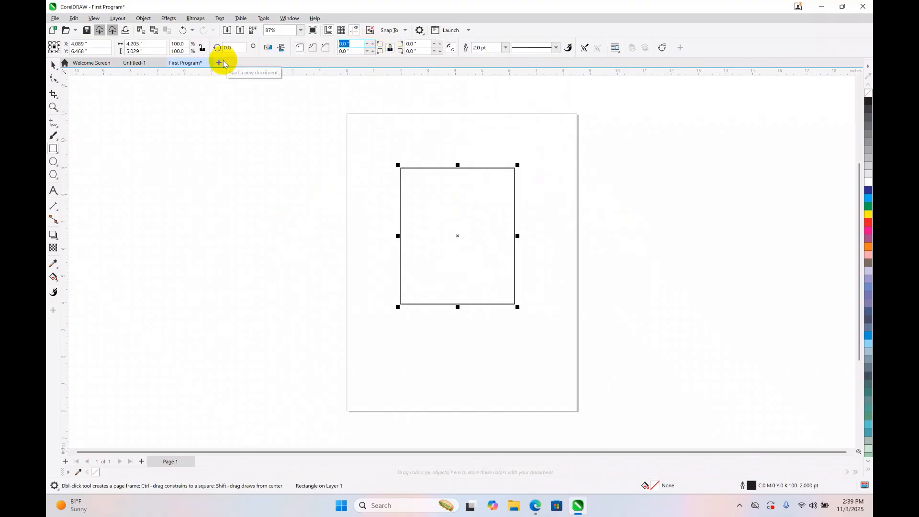
pyautogui.write('1')
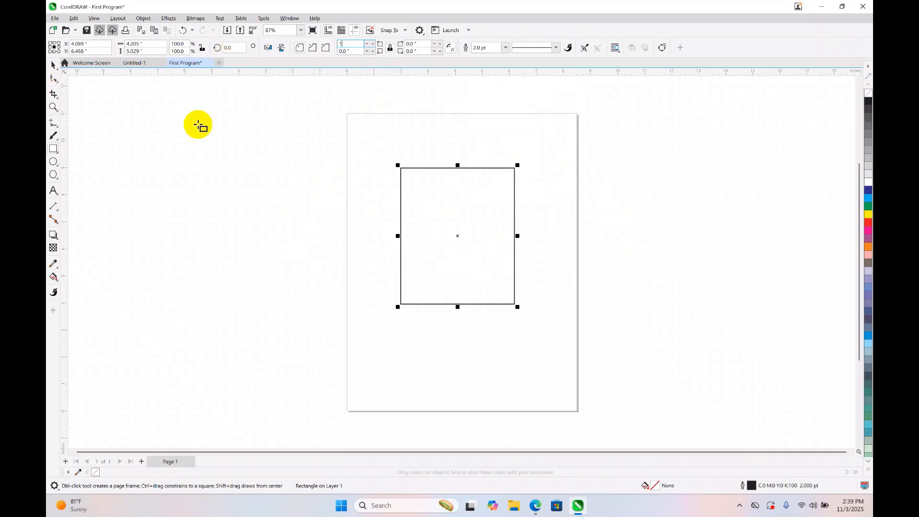
pyautogui.click(354, 167)
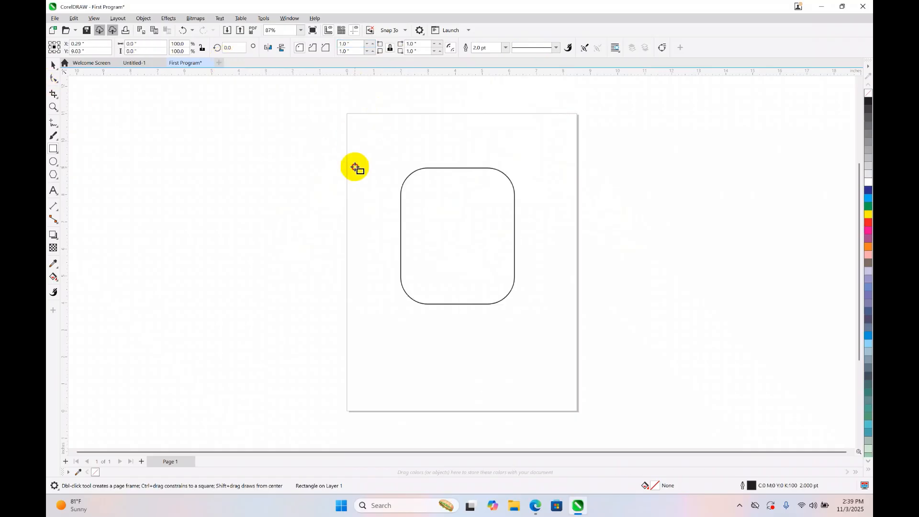
pyautogui.click(54, 65)
pyautogui.click(475, 232)
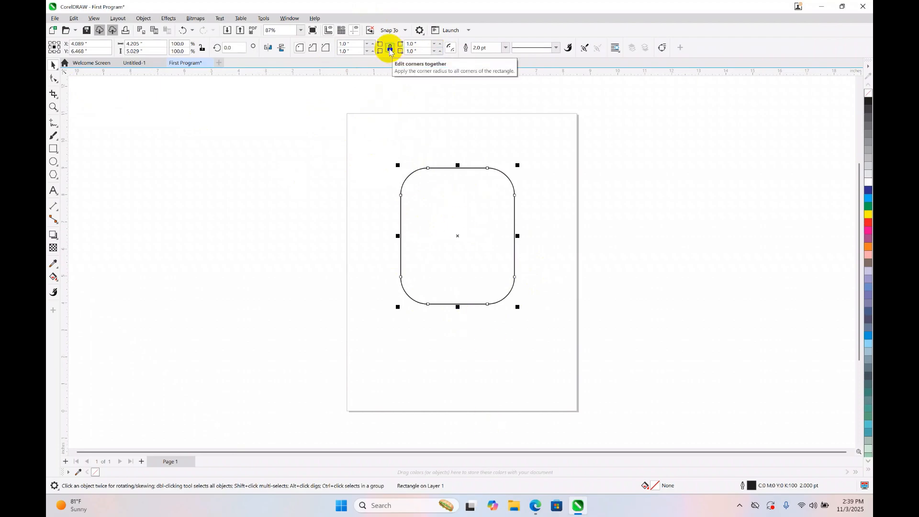
pyautogui.hotkey('ctrl', 'z')
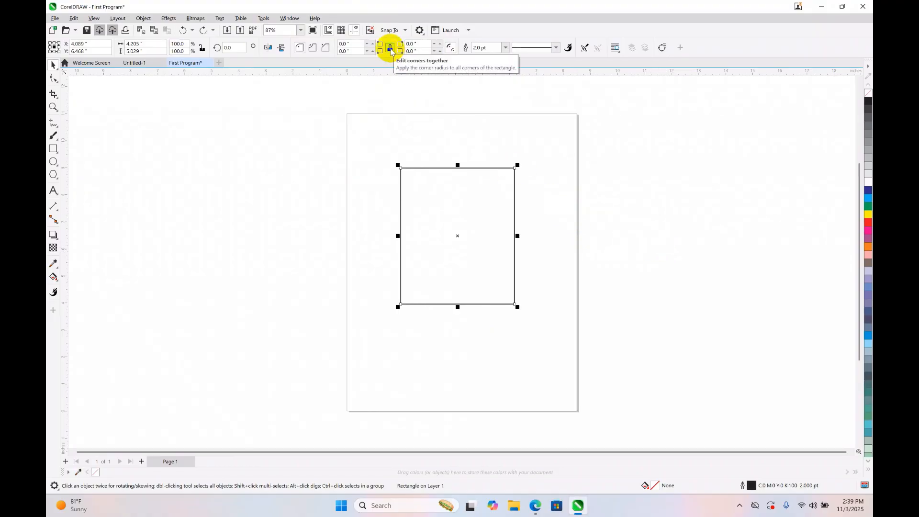
# - Unlock joint corner editing and round only the rectangle's top-left corner with a 1-inch radius
pyautogui.click(392, 50)
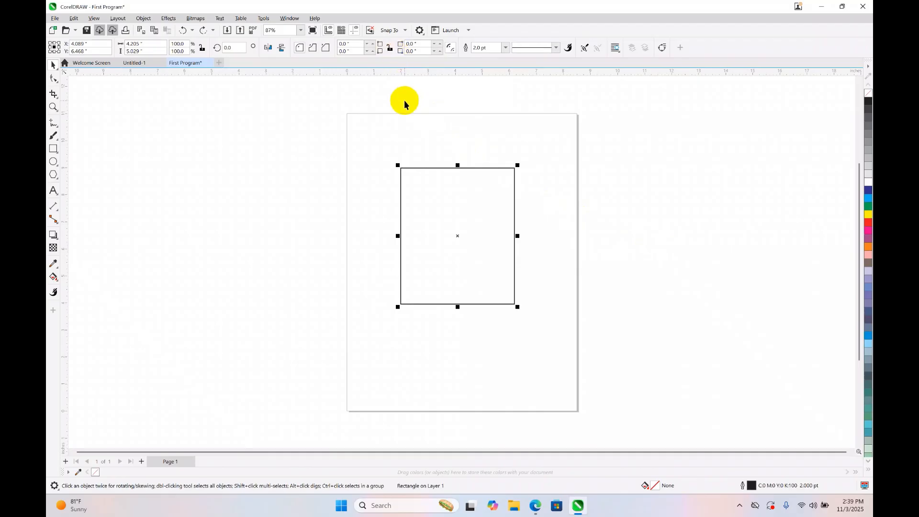
pyautogui.click(358, 45)
pyautogui.write('1')
pyautogui.press('Return')
pyautogui.click(275, 168)
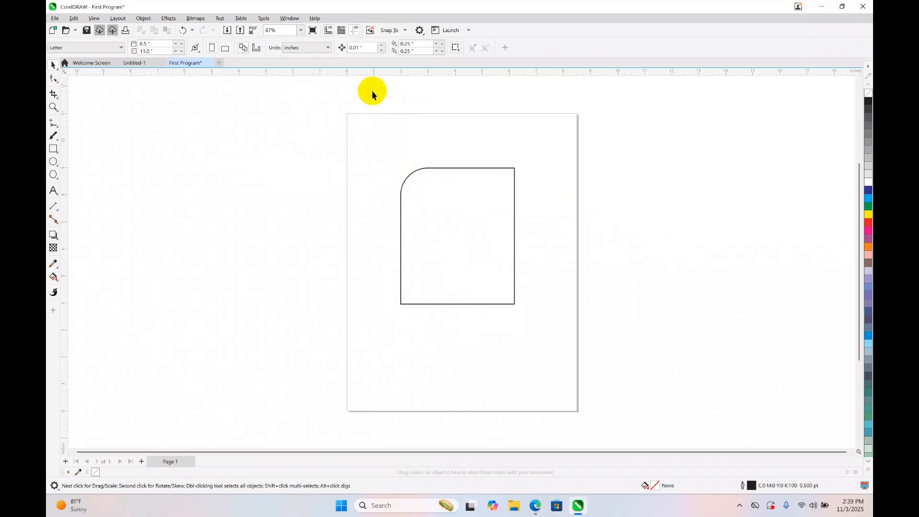
# - Try the scalloped style on the rectangle's rounded corner and change it to a chamfered corner
pyautogui.click(401, 198)
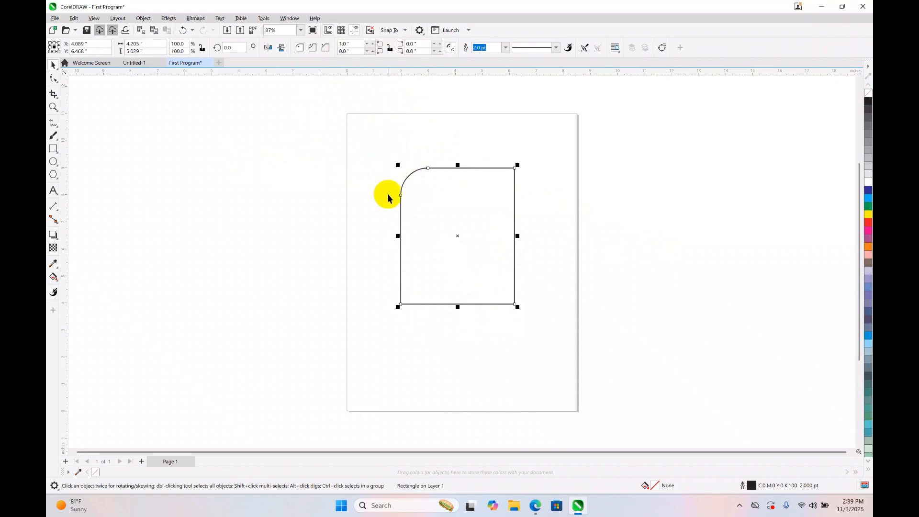
pyautogui.click(313, 47)
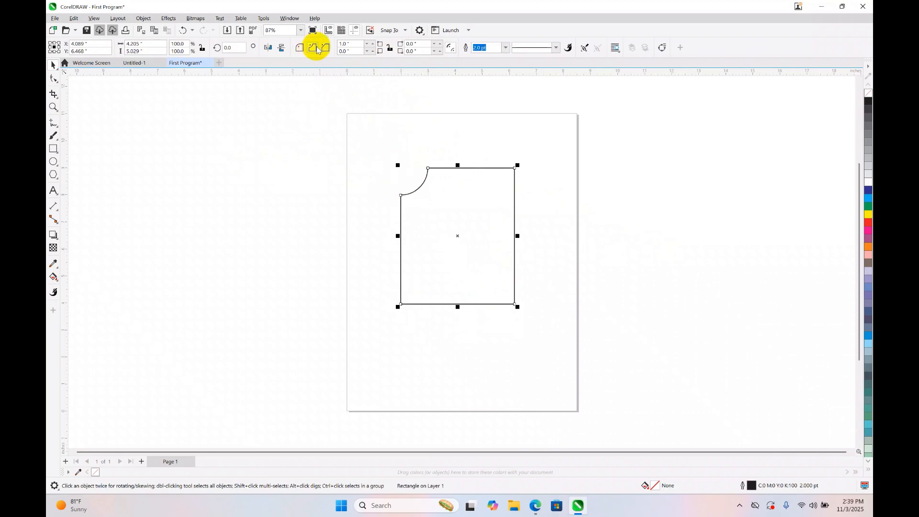
pyautogui.click(326, 47)
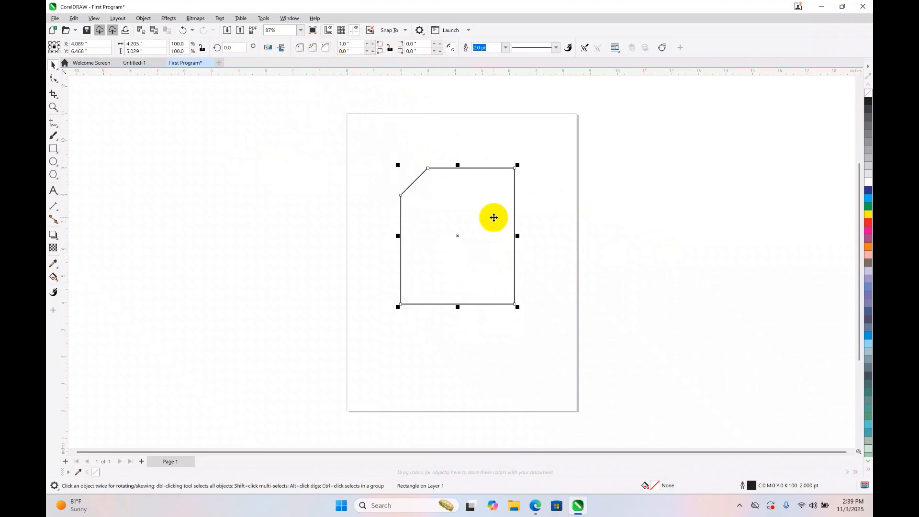
# - Mirror the chamfered rectangle horizontally and vertically
pyautogui.click(269, 48)
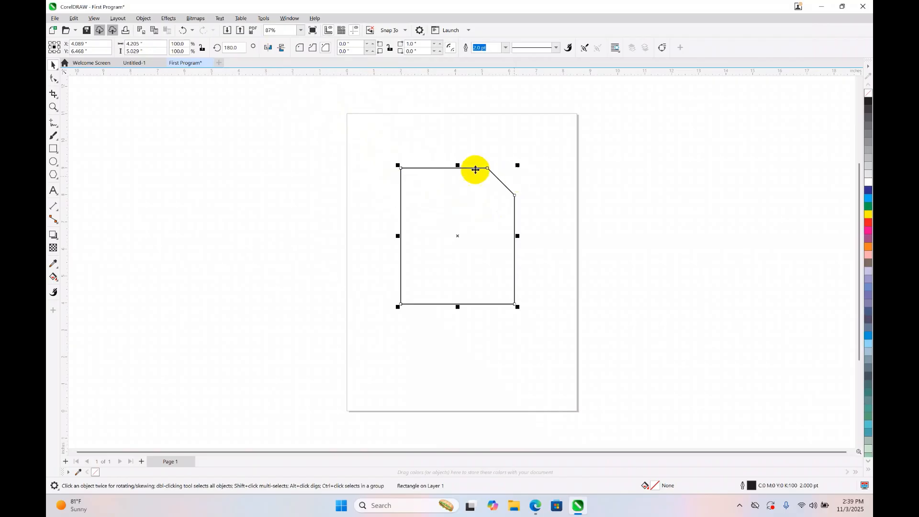
pyautogui.click(282, 48)
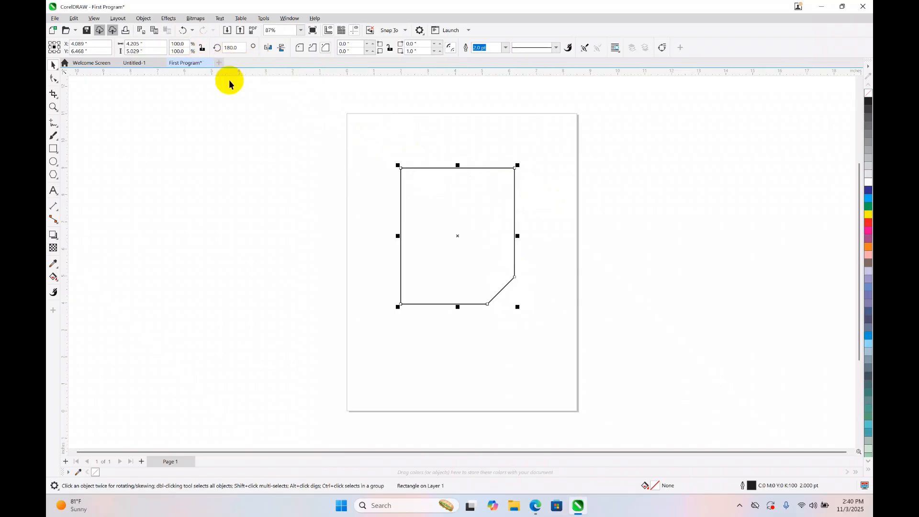
# - Practise deselecting the chamfered rectangle and reselecting it with a selection marquee around the whole shape
pyautogui.click(357, 229)
pyautogui.moveTo(330, 164); pyautogui.dragTo(558, 349)
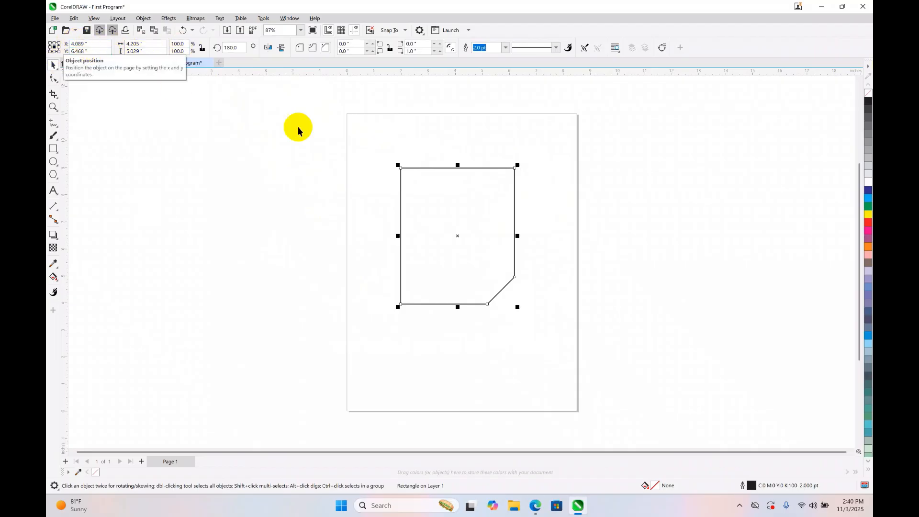
pyautogui.scroll(-1, 426, 238)
pyautogui.click(533, 209)
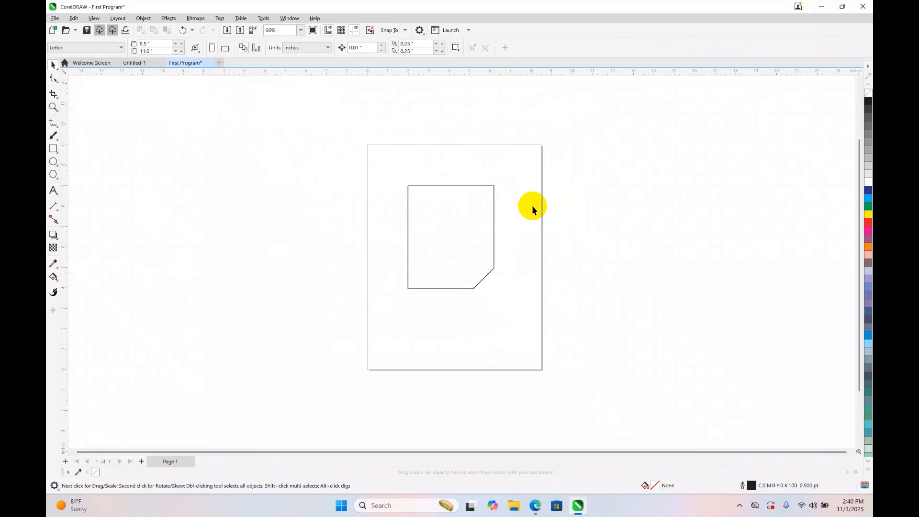
pyautogui.moveTo(372, 163); pyautogui.dragTo(533, 342)
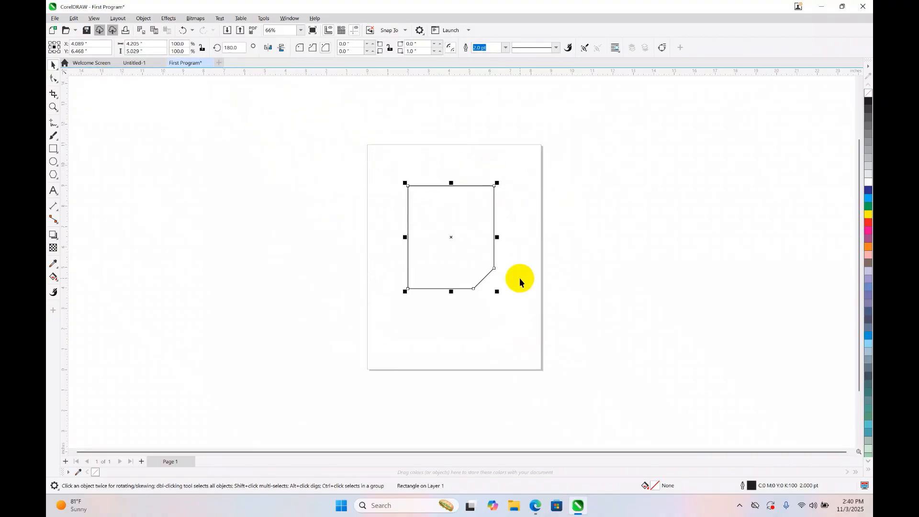